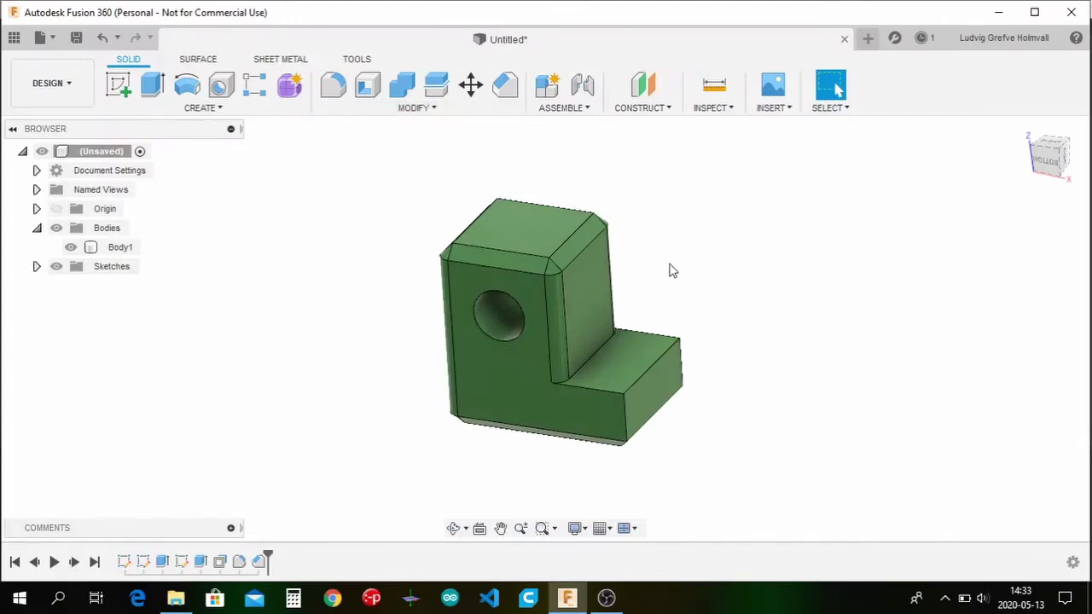
click(562, 108)
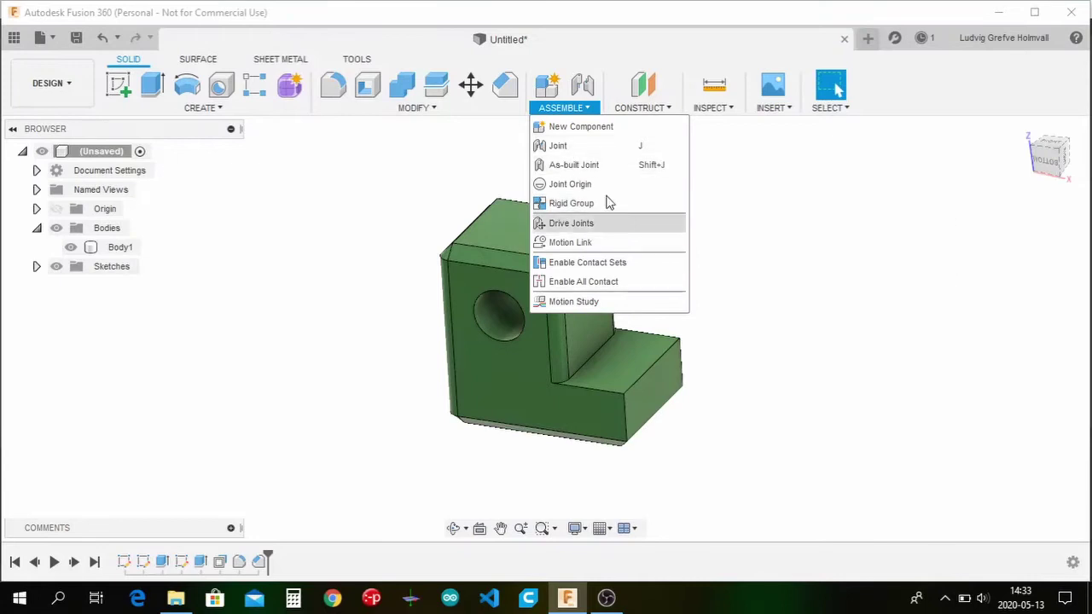
click(495, 173)
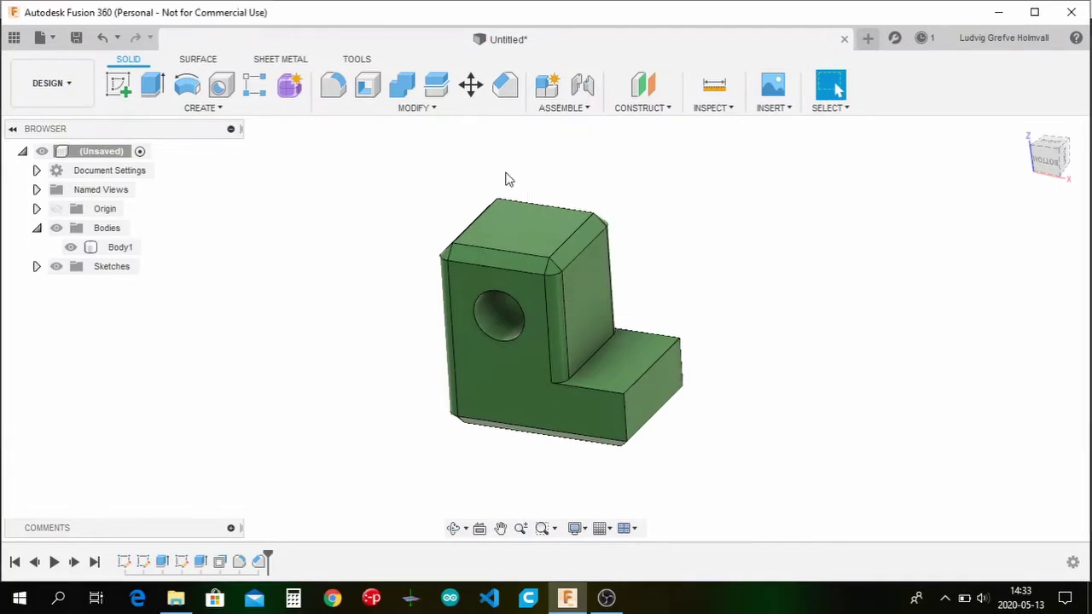
click(627, 110)
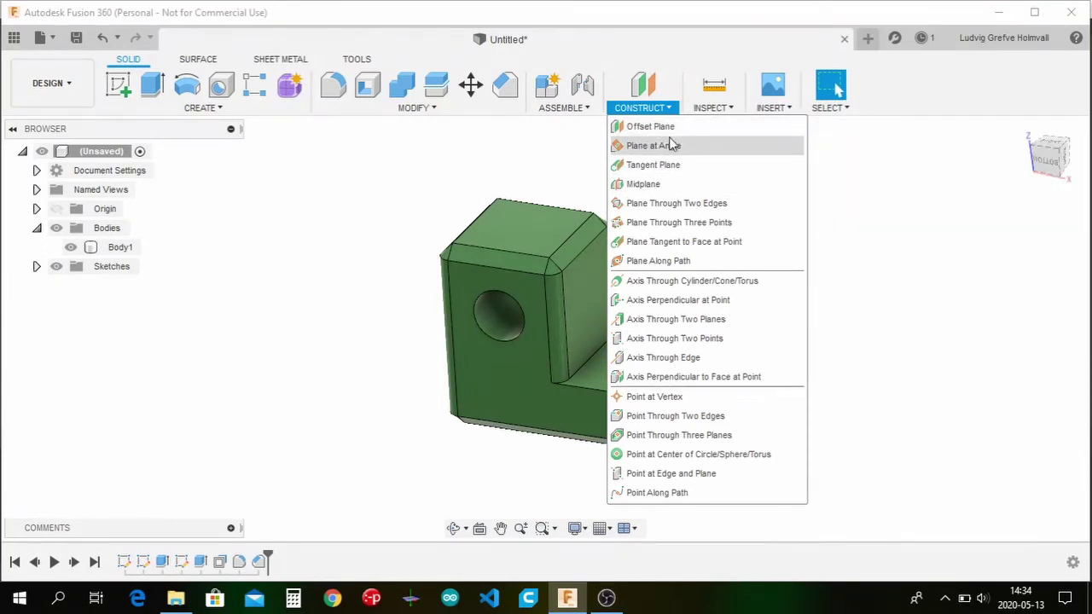
click(567, 152)
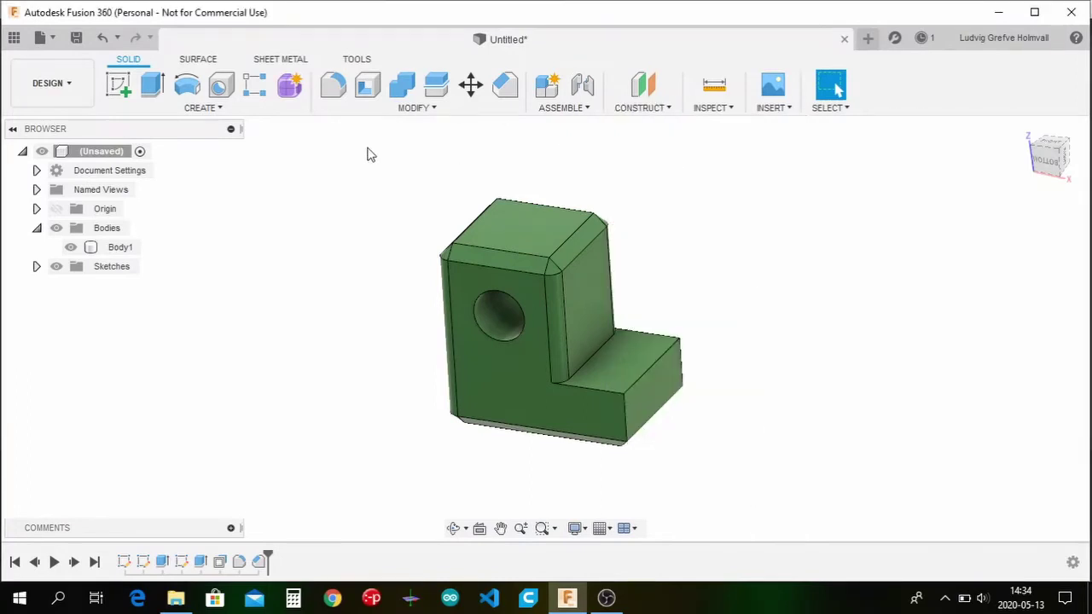
click(120, 86)
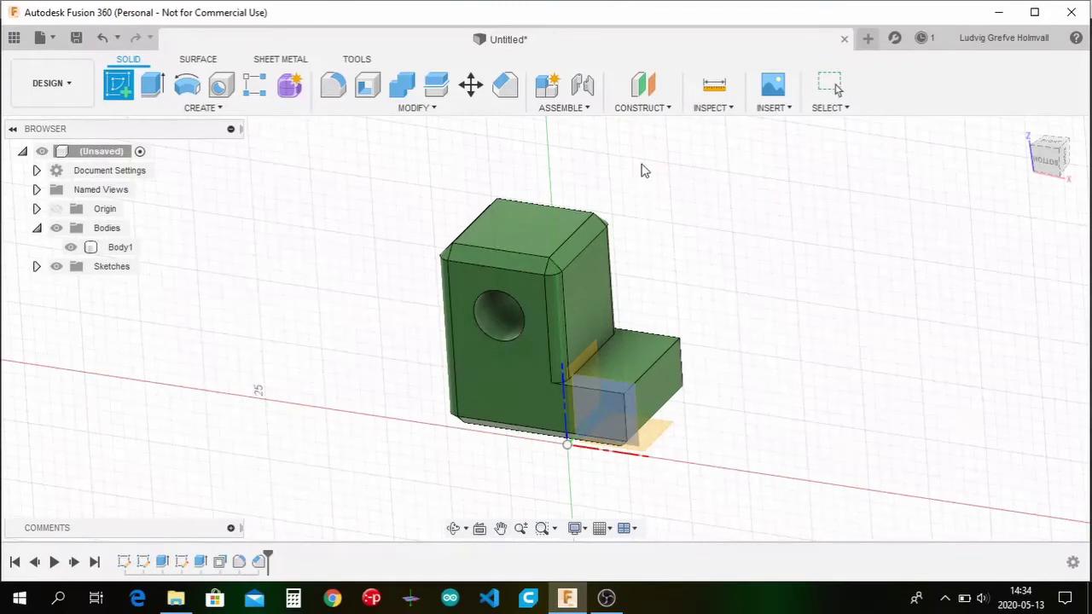
click(702, 109)
Create a construction plane at a 65-degree angle through the lower edge of the upright block's top chamfer, on the step side
click(653, 109)
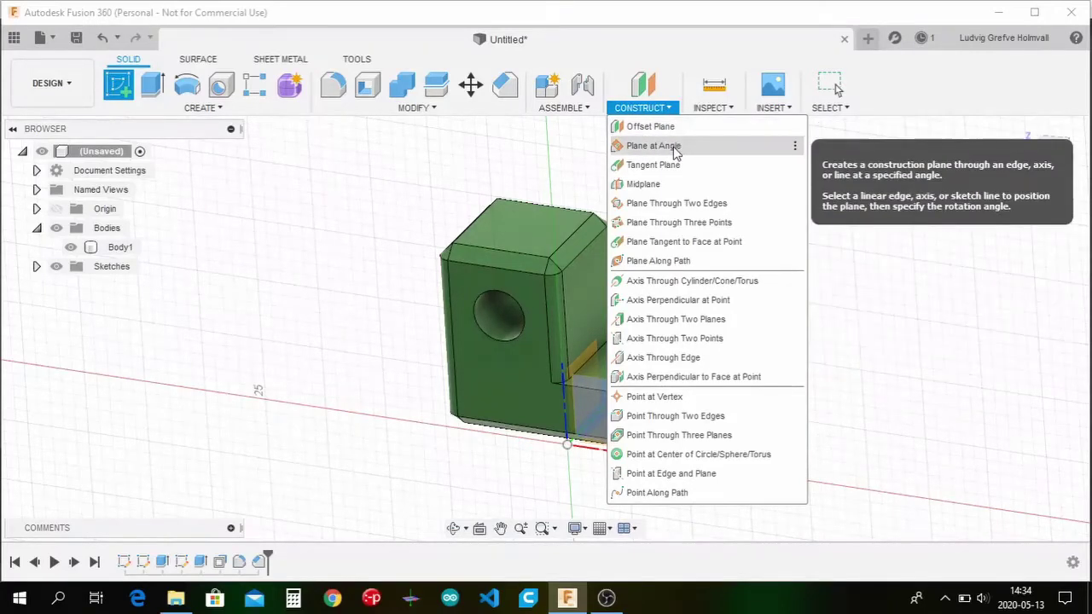
click(654, 146)
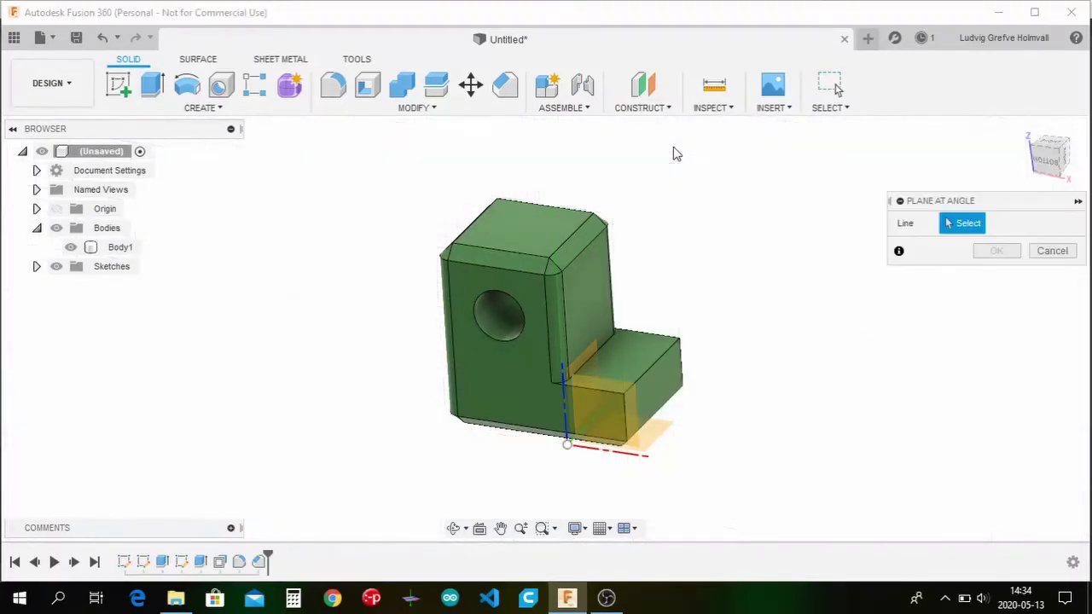
click(584, 247)
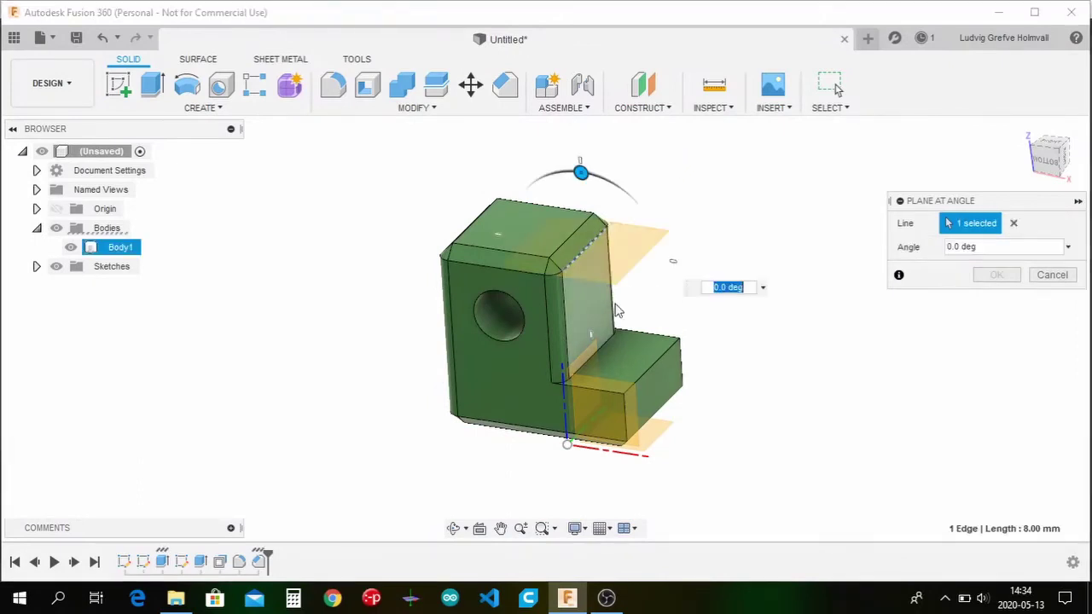
drag(581, 173, 653, 227)
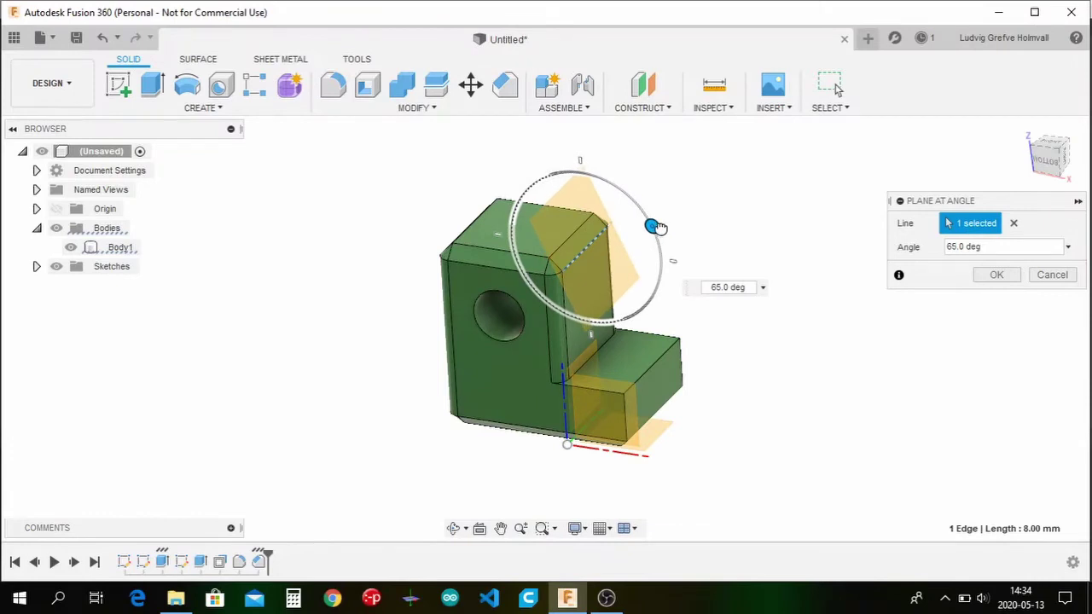
click(996, 275)
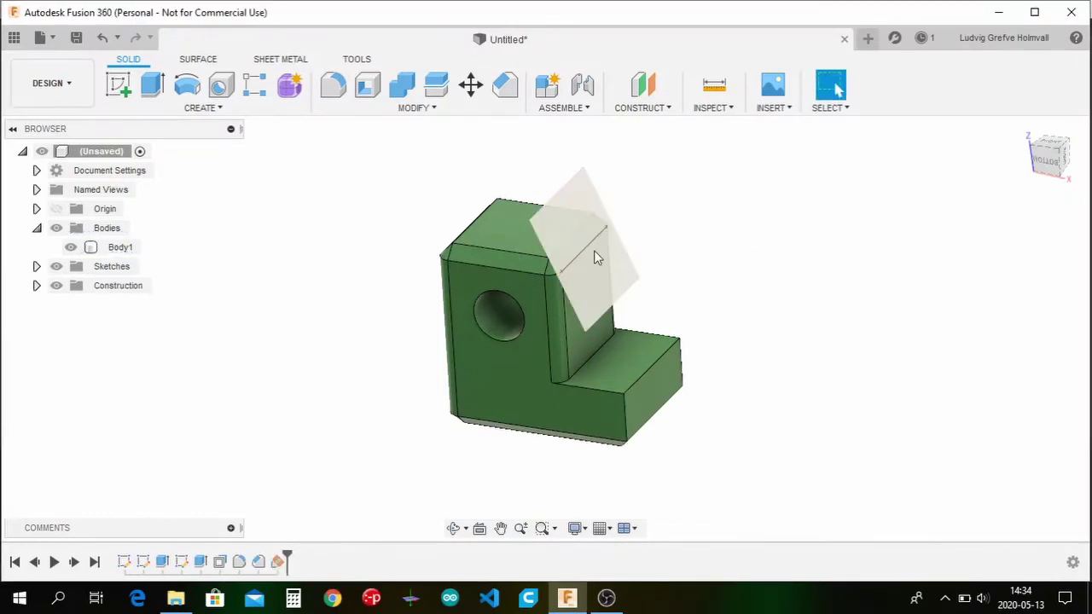
Sketch a rectangle of about 16 mm² on the angled construction plane, around the sketch origin over the chamfer edge
click(121, 85)
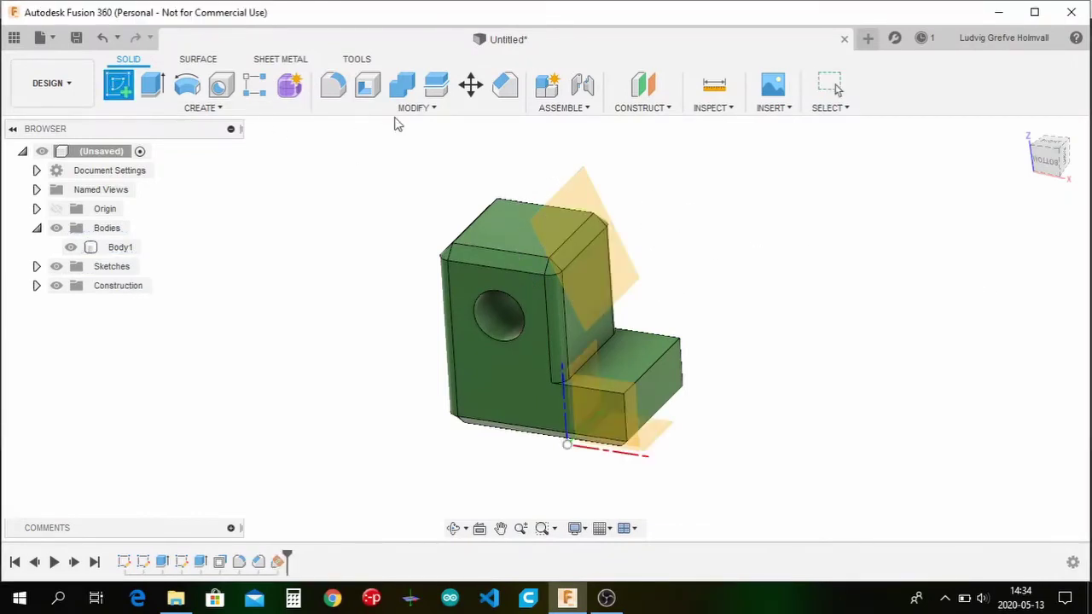
click(583, 195)
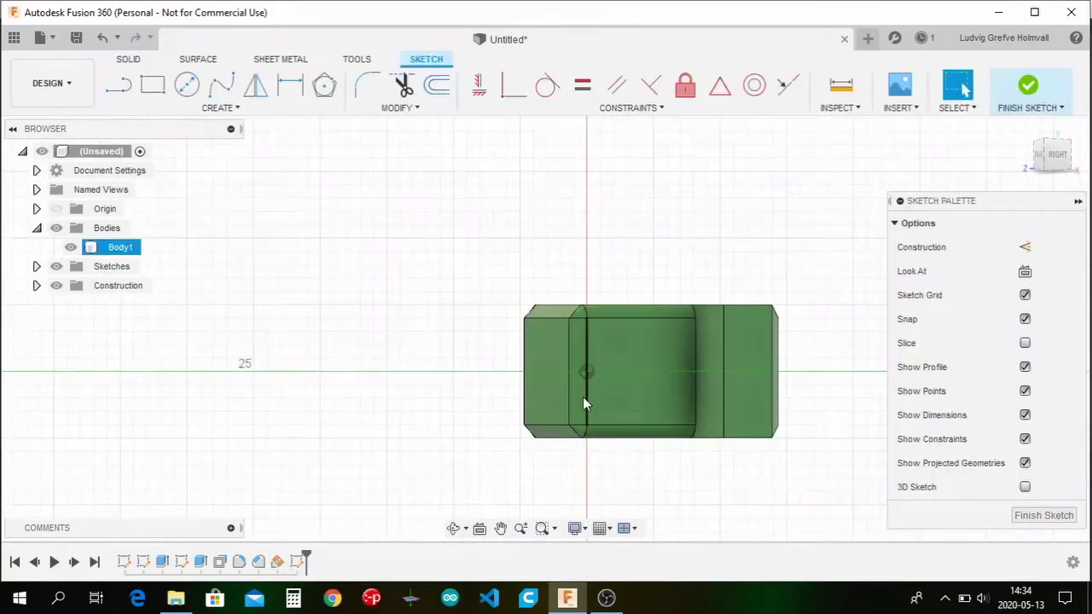
key(r)
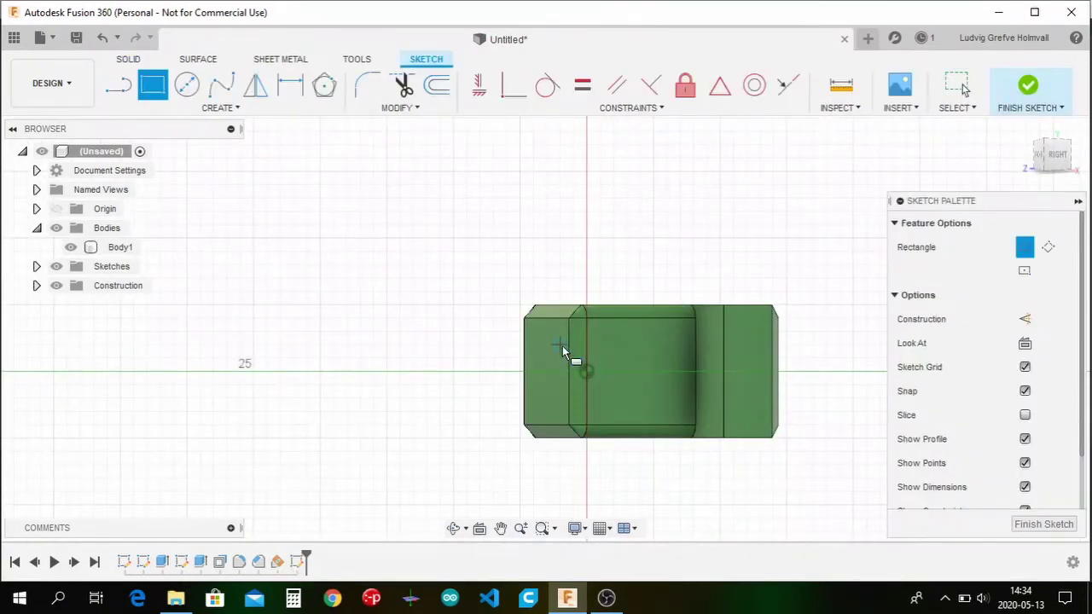
click(560, 344)
click(612, 394)
Extrude the rectangle to two sides, 5 mm outward and 3 mm into the block, with the Join operation
key(e)
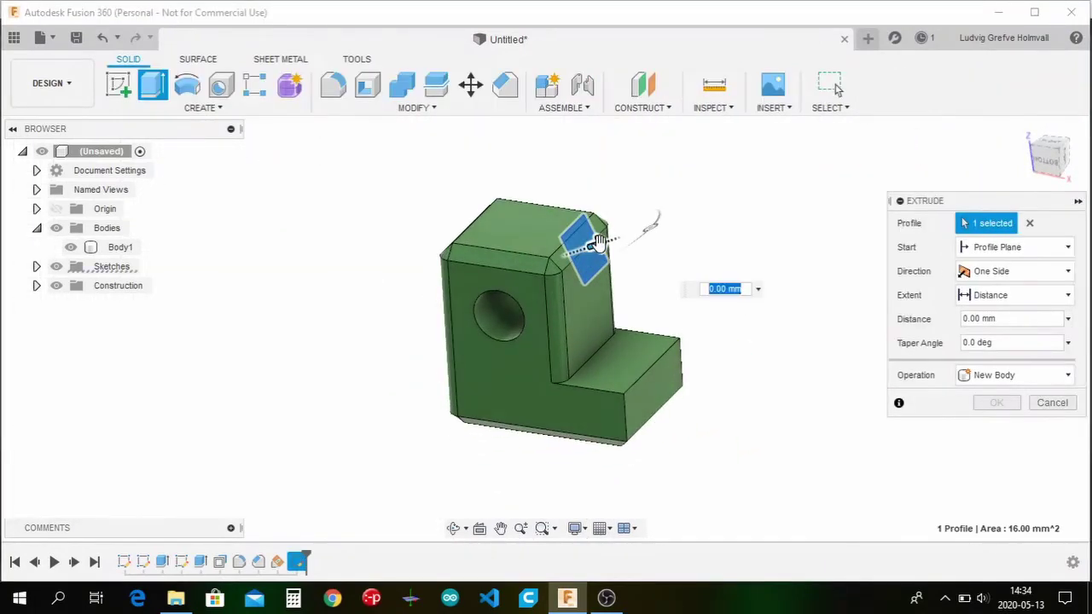
drag(633, 238, 658, 225)
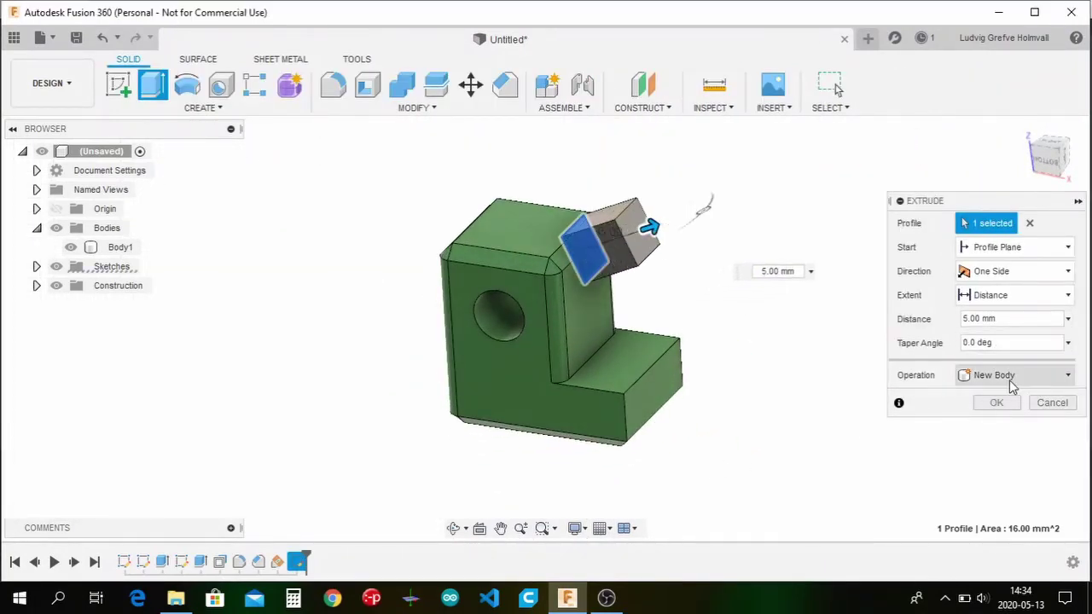
click(990, 273)
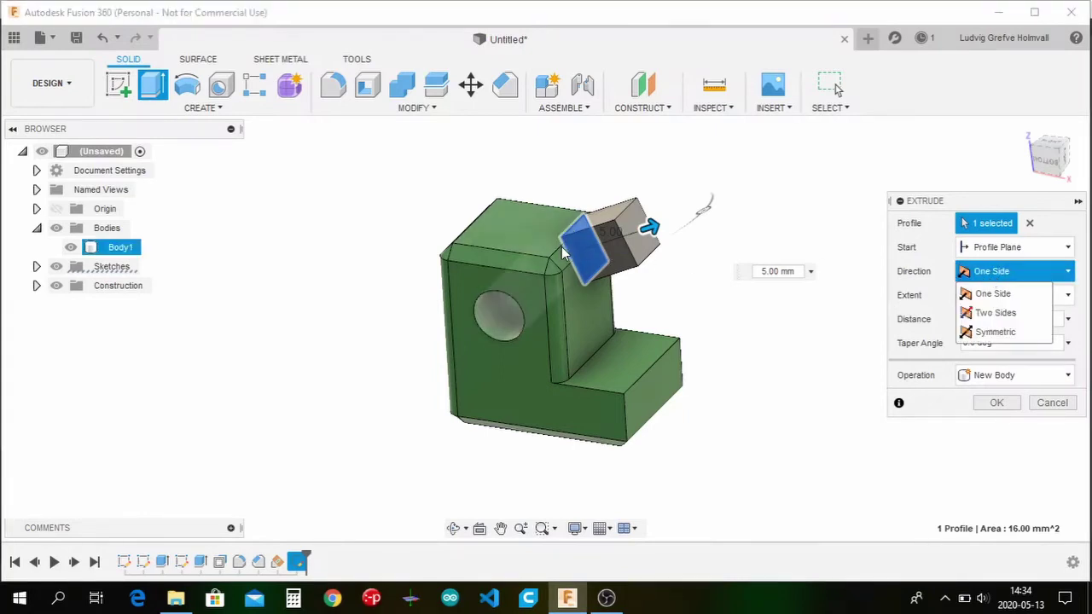
shift+middle_drag(526, 243, 563, 247)
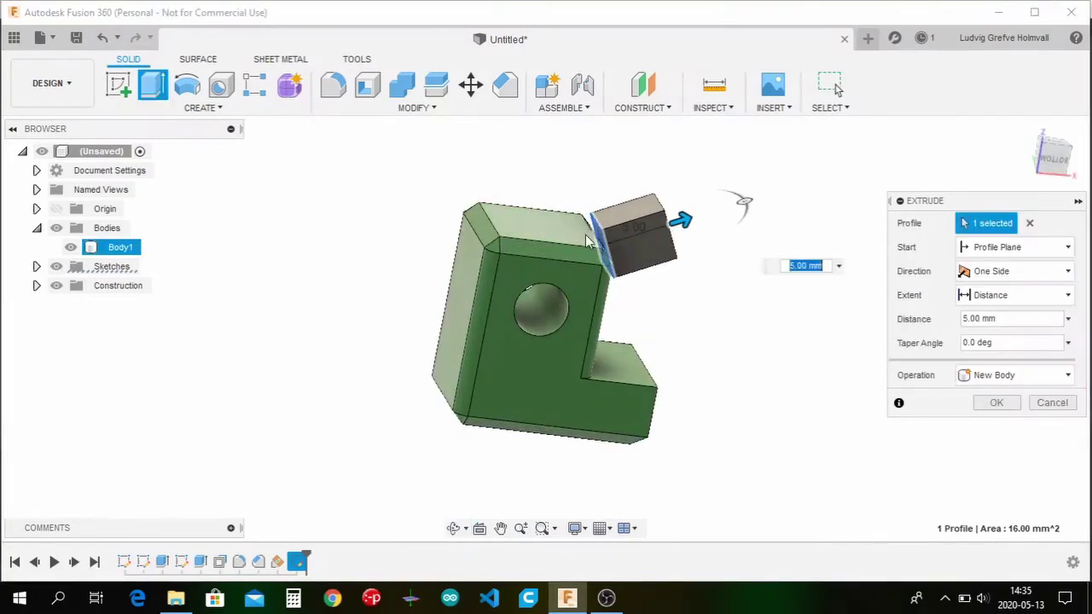
click(998, 271)
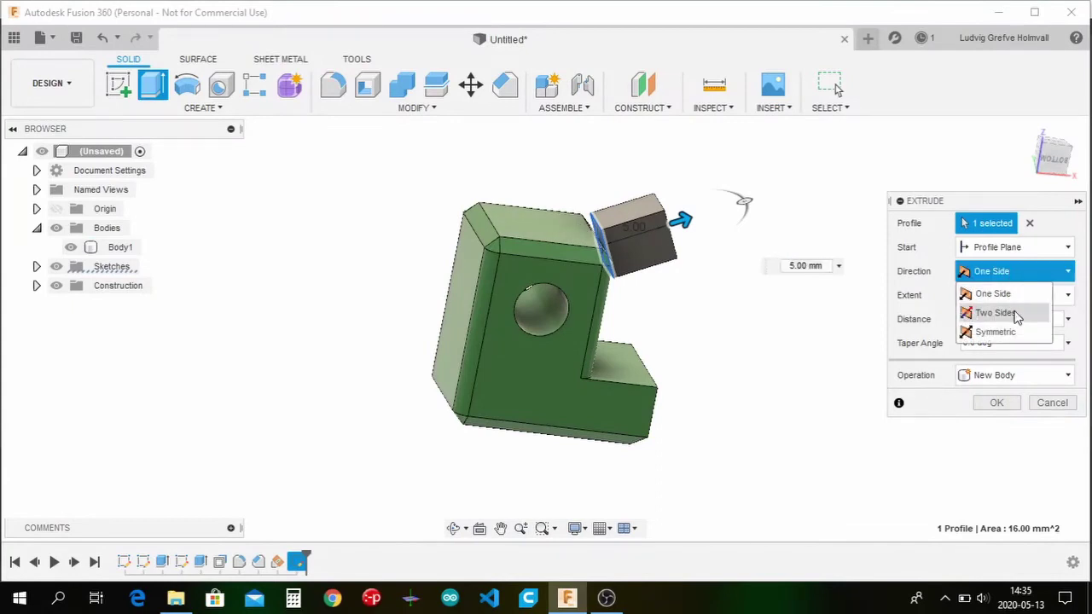
click(996, 313)
drag(593, 249, 546, 262)
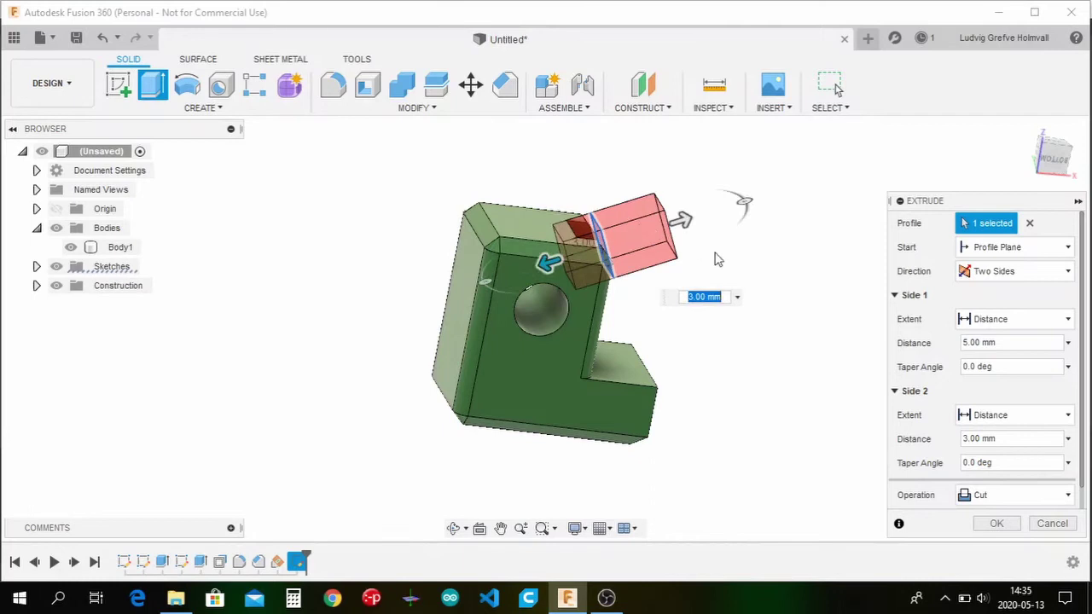
shift+middle_drag(765, 281, 682, 261)
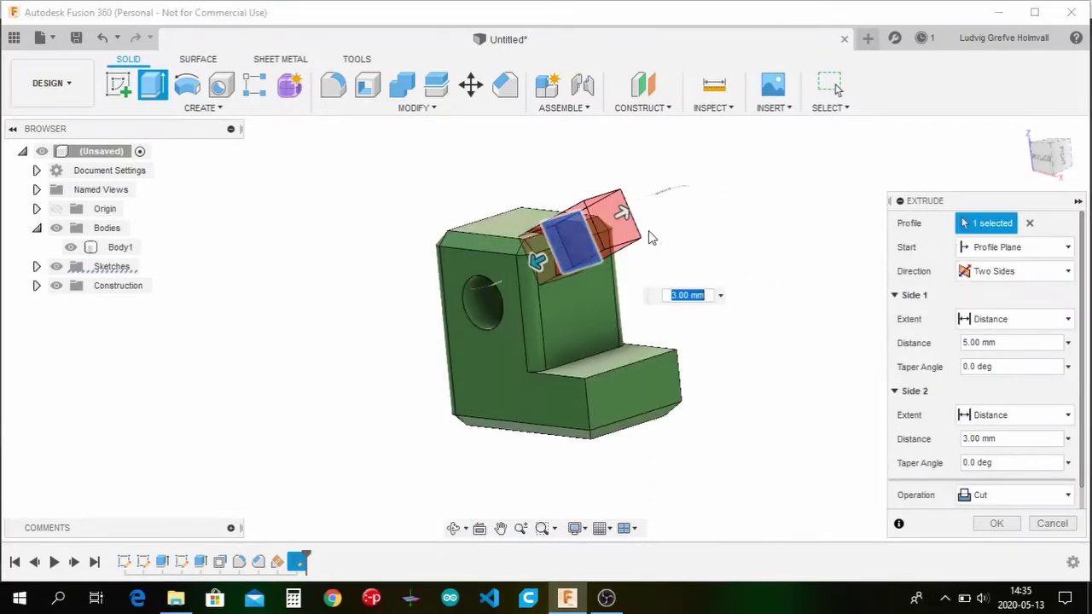
click(1062, 495)
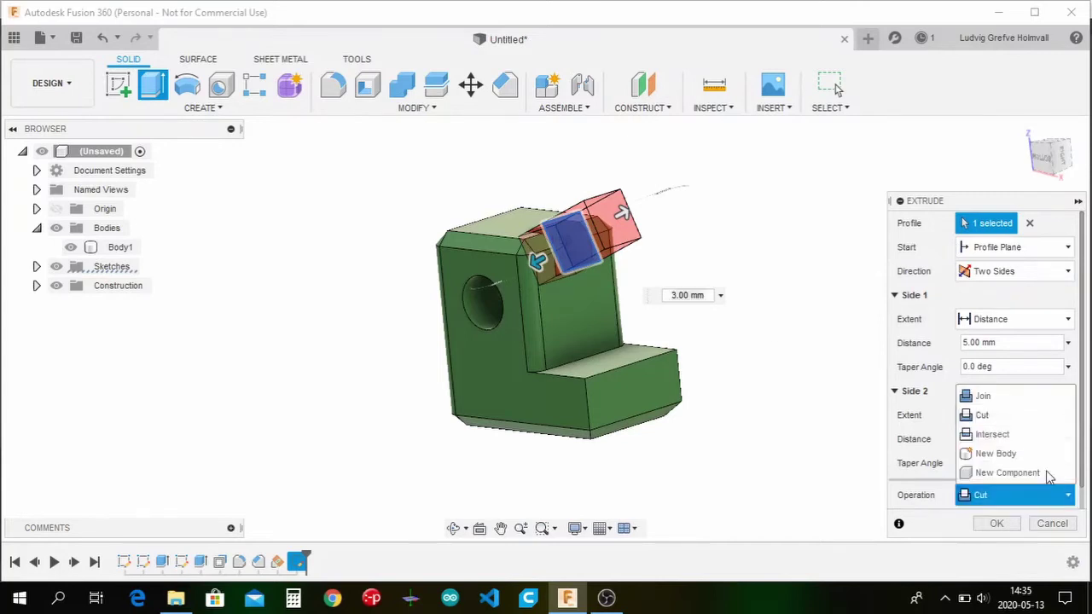
click(1014, 398)
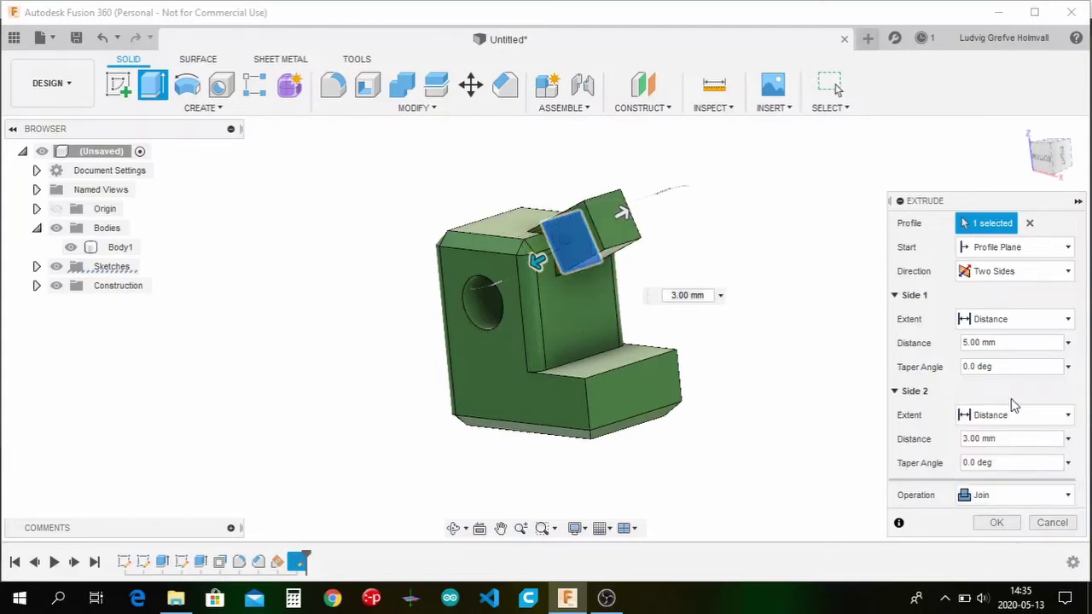
click(994, 523)
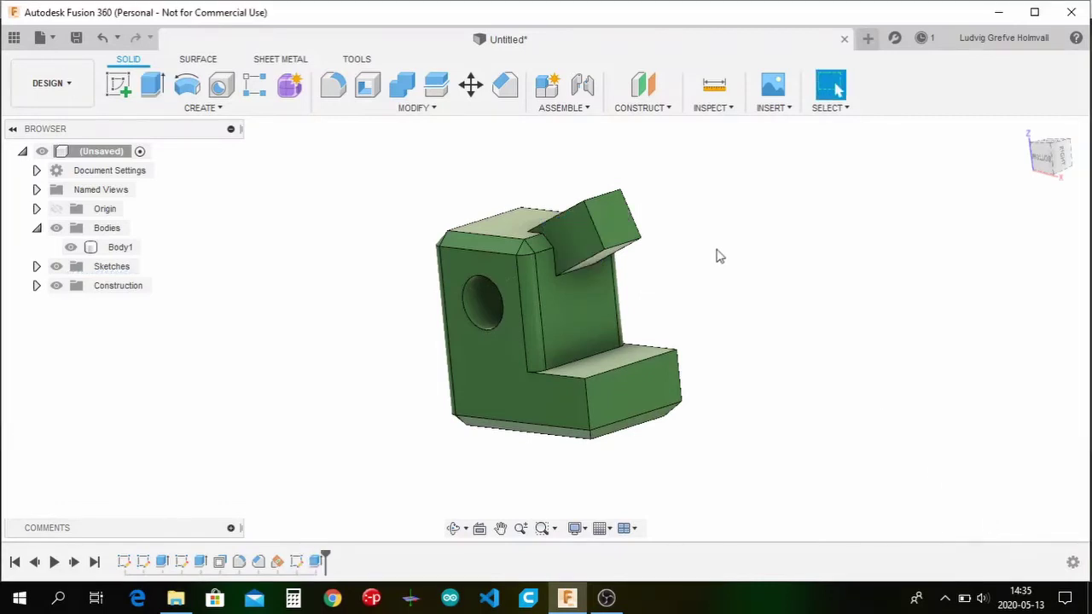
Extrude the end face of the angled arm outward to lengthen the arm
shift+middle_drag(700, 236, 740, 248)
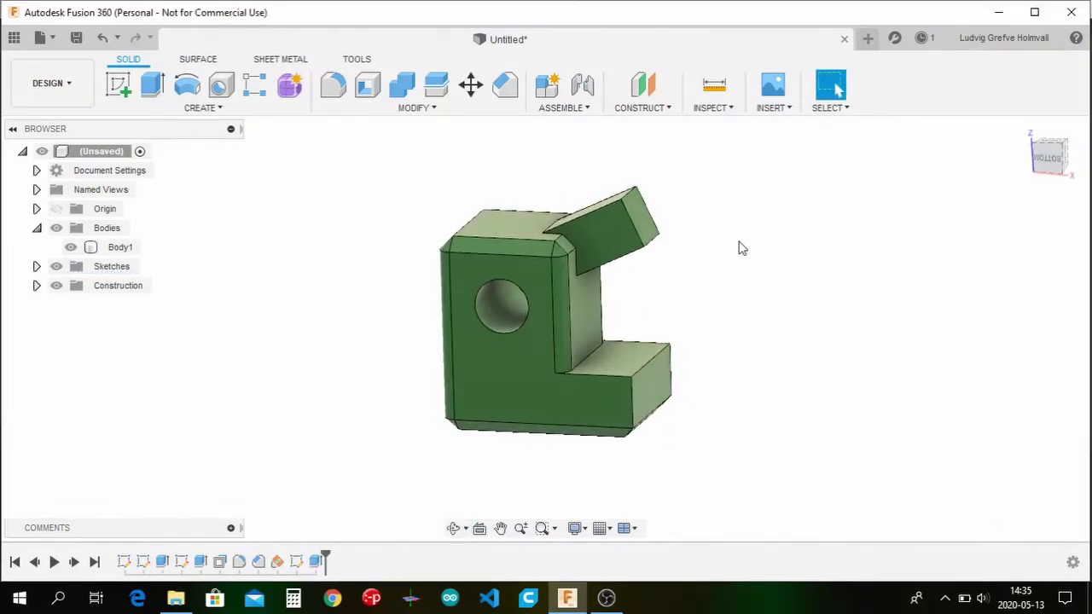
key(e)
click(642, 212)
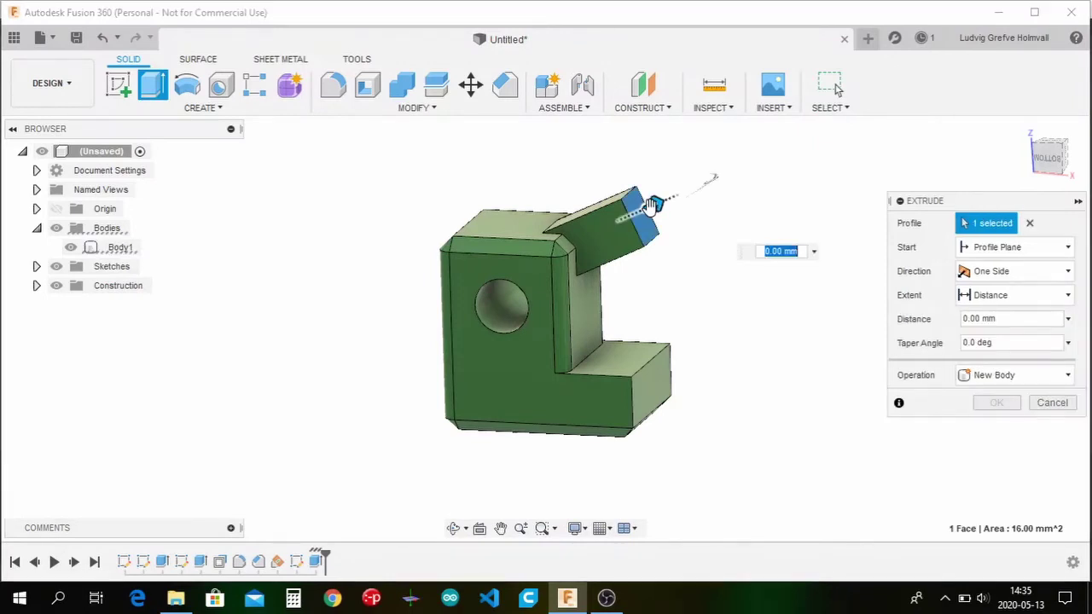
drag(662, 200, 712, 181)
click(989, 402)
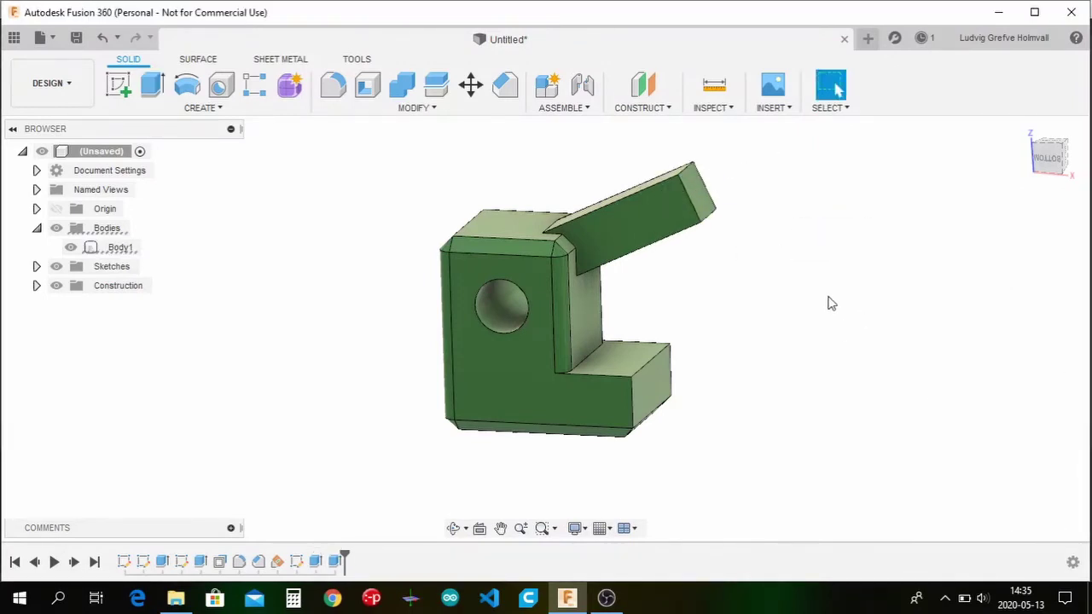
shift+middle_drag(776, 258, 756, 247)
click(643, 107)
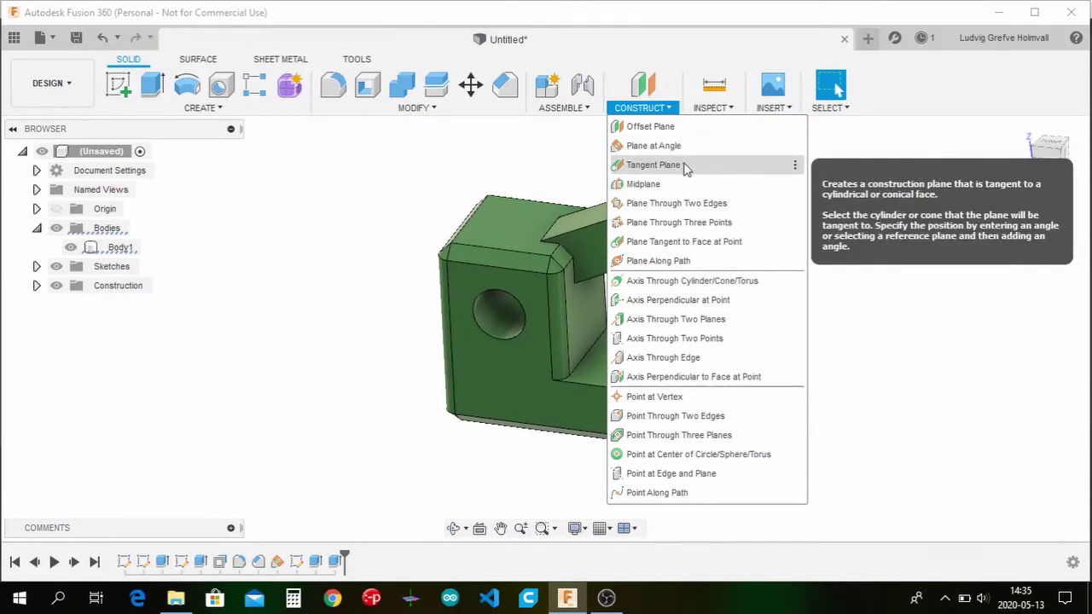
Measure the distance between the two opposite chamfer edges of the upright block's top face
click(710, 108)
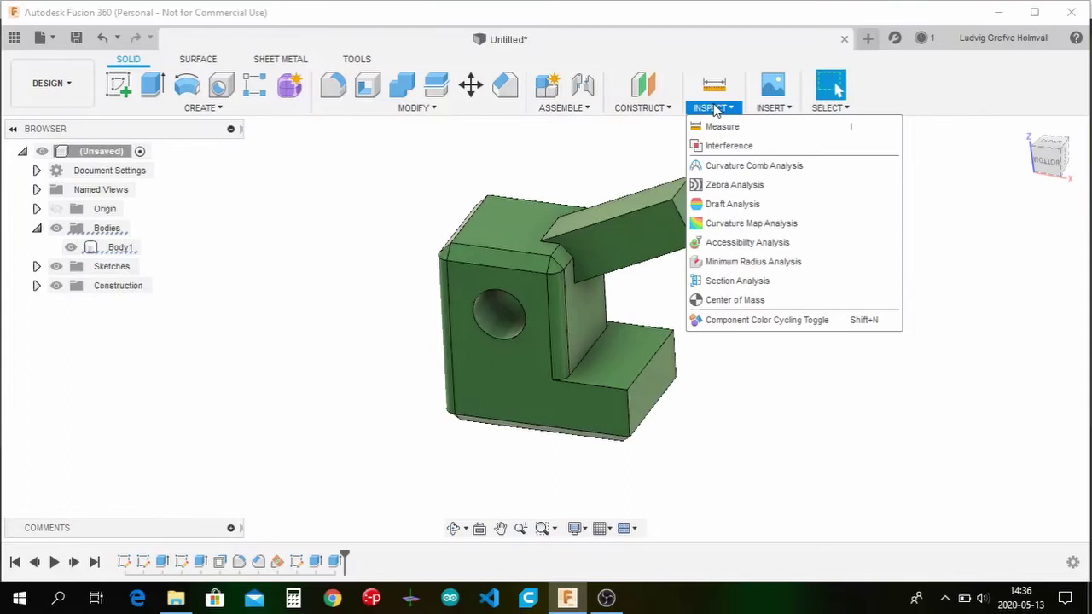
click(723, 126)
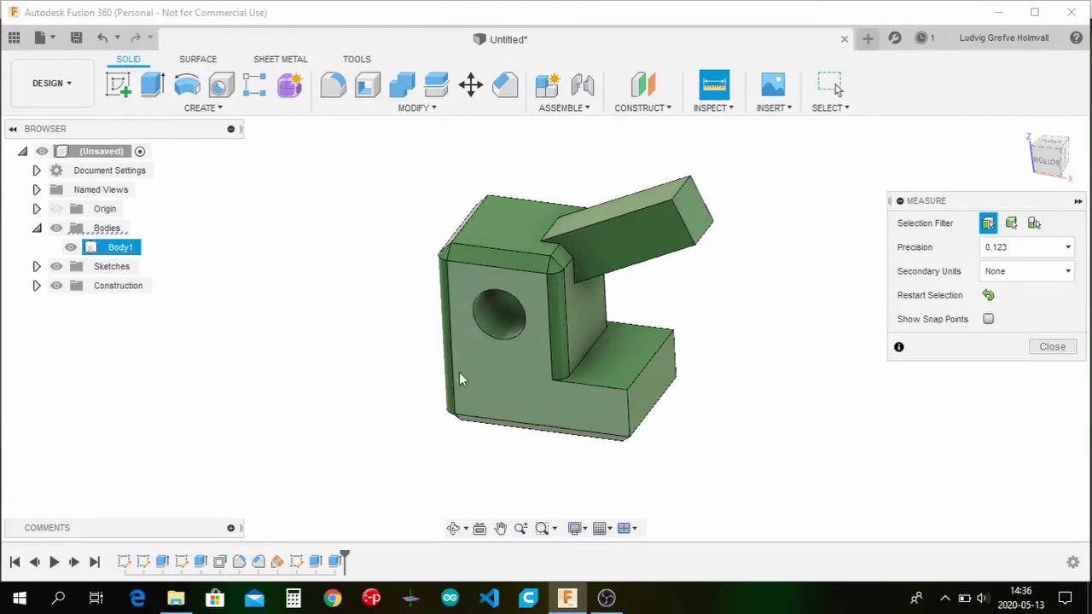
click(459, 237)
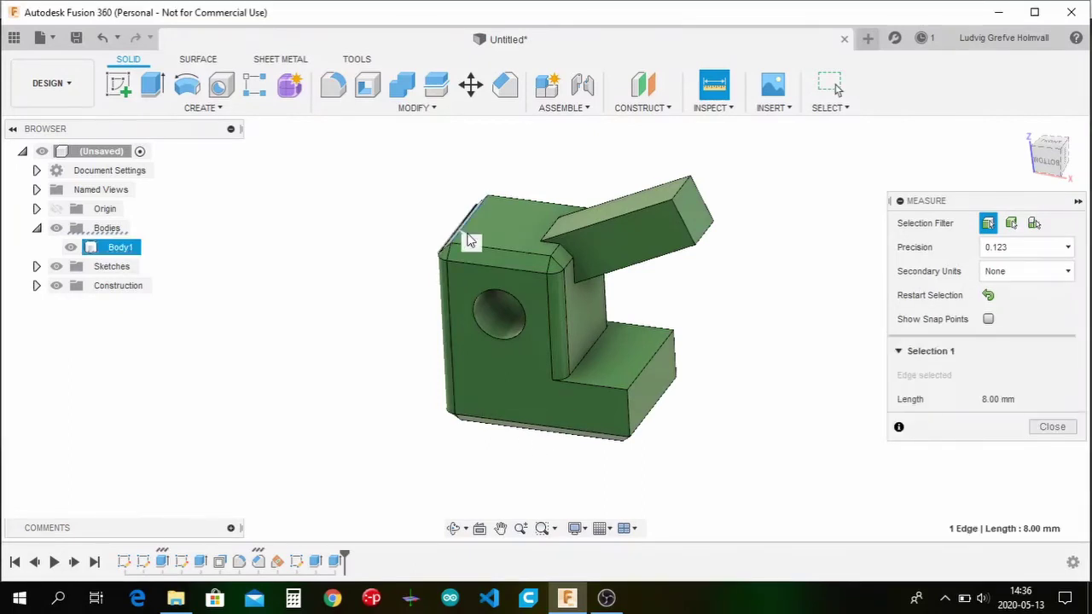
scroll(512, 243, up, 3)
click(605, 252)
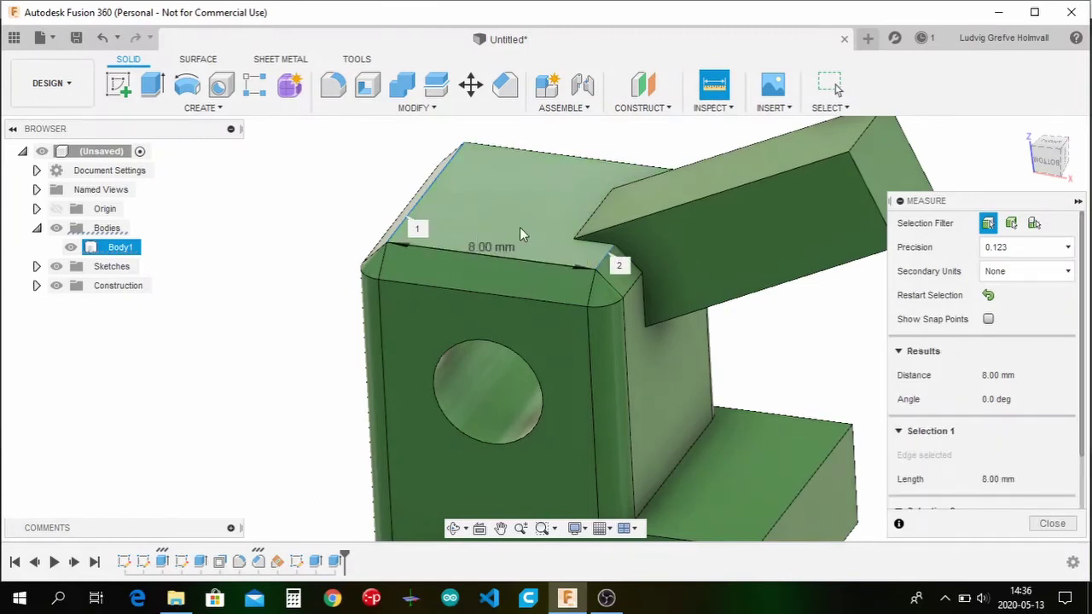
click(708, 108)
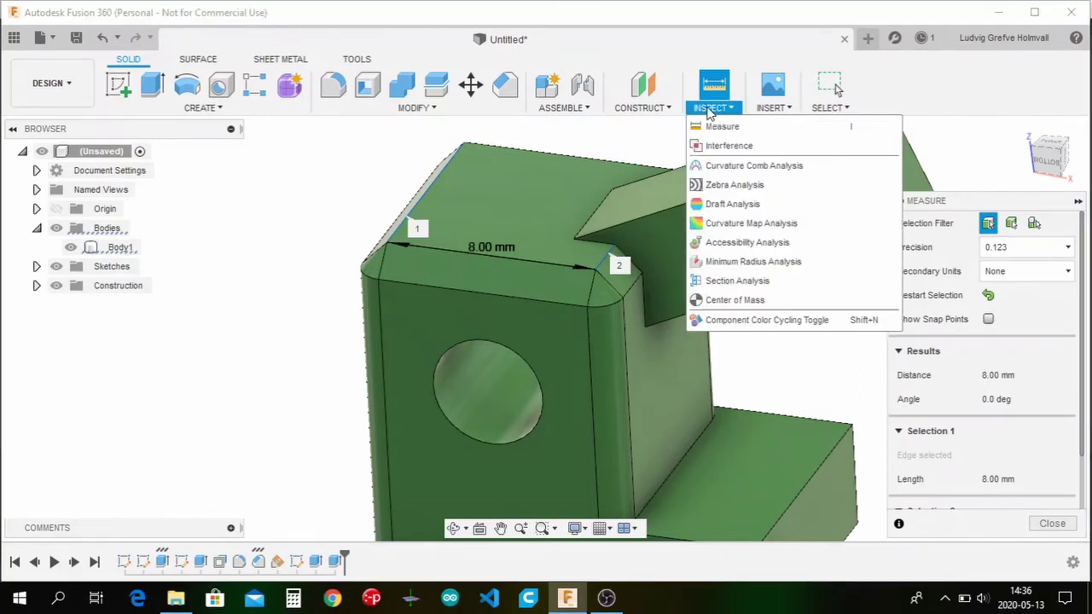
click(708, 108)
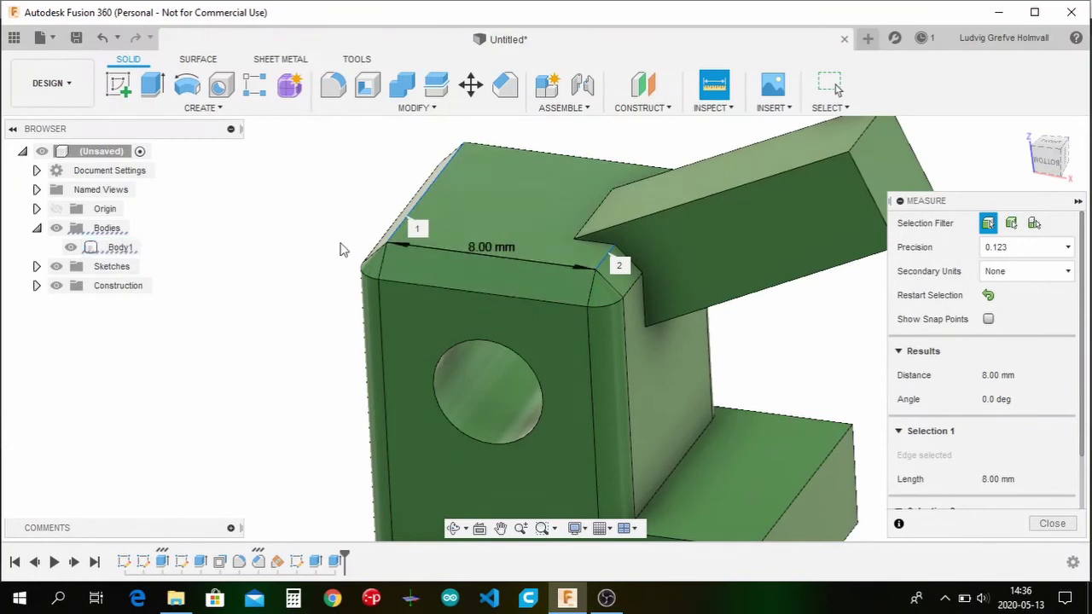
click(1055, 523)
key(F6)
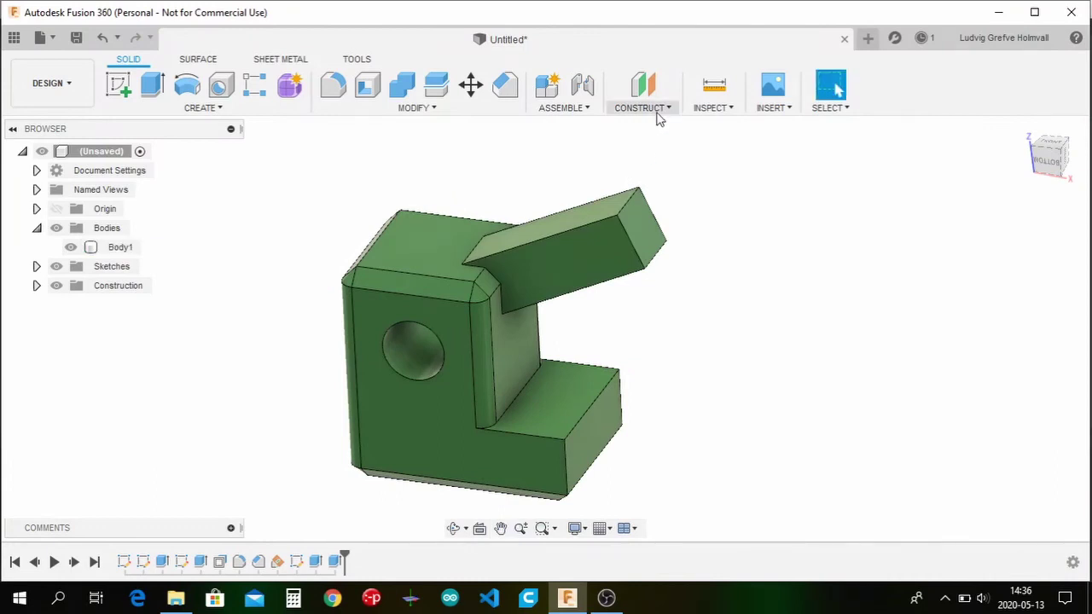
click(699, 115)
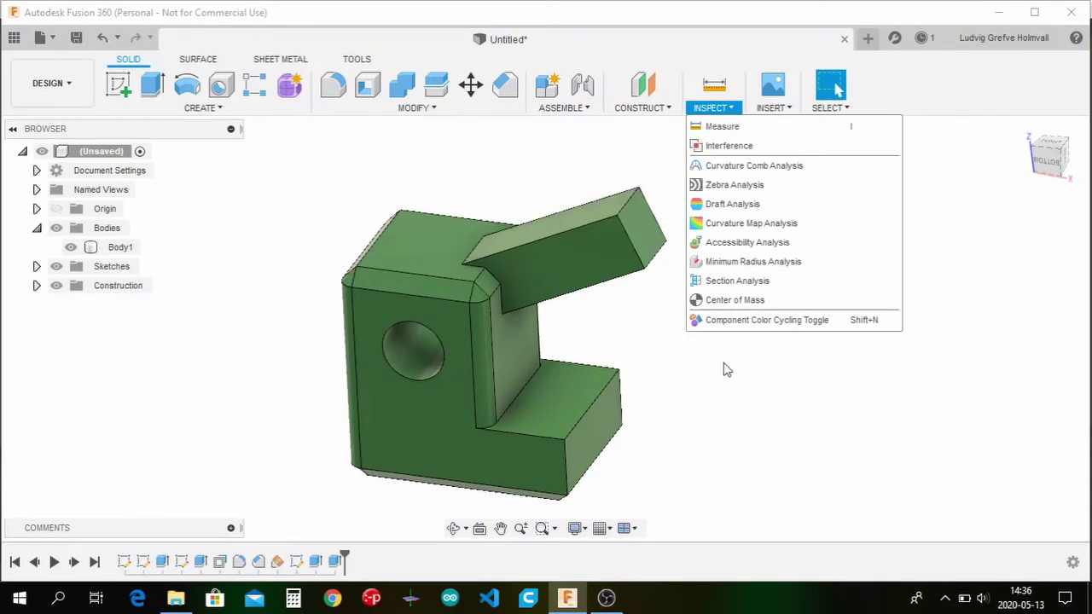
Create a section analysis parallel to the L-shaped face with the hole, at a Y distance of -5 mm into the block
click(749, 281)
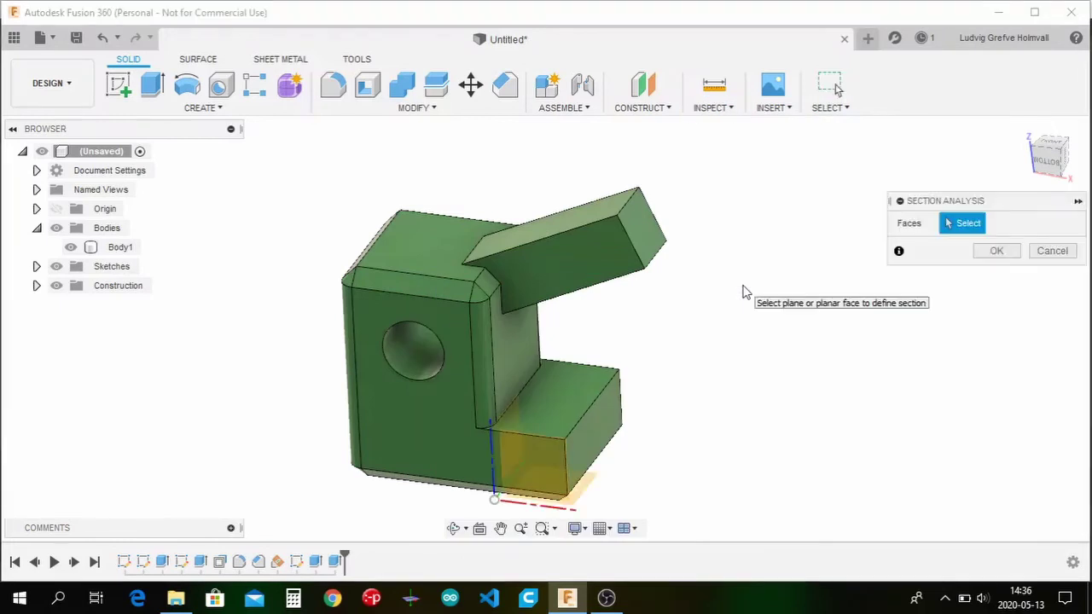
click(412, 420)
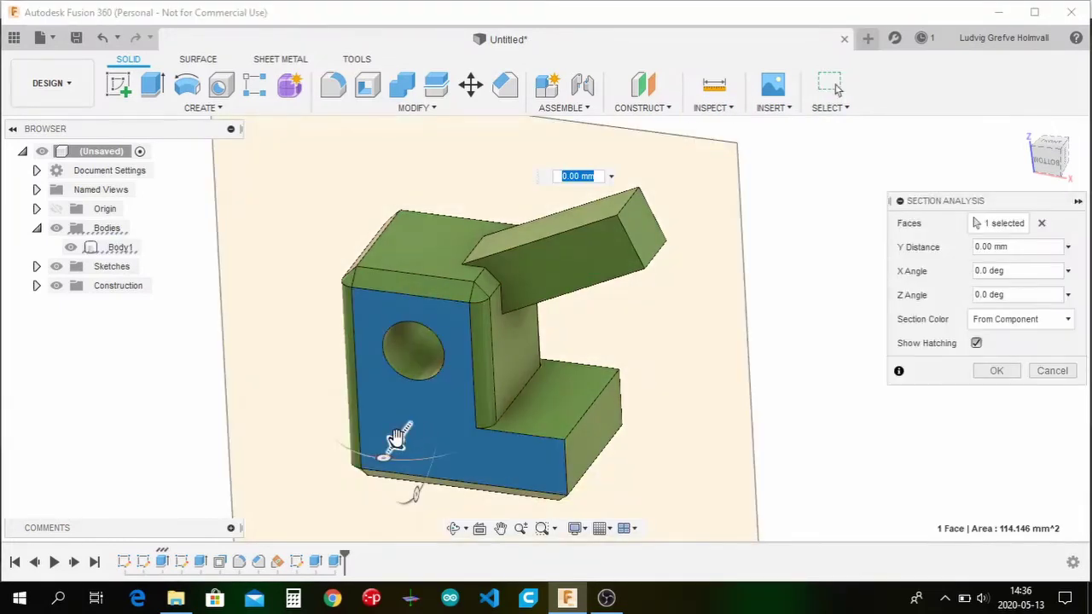
drag(395, 440, 427, 409)
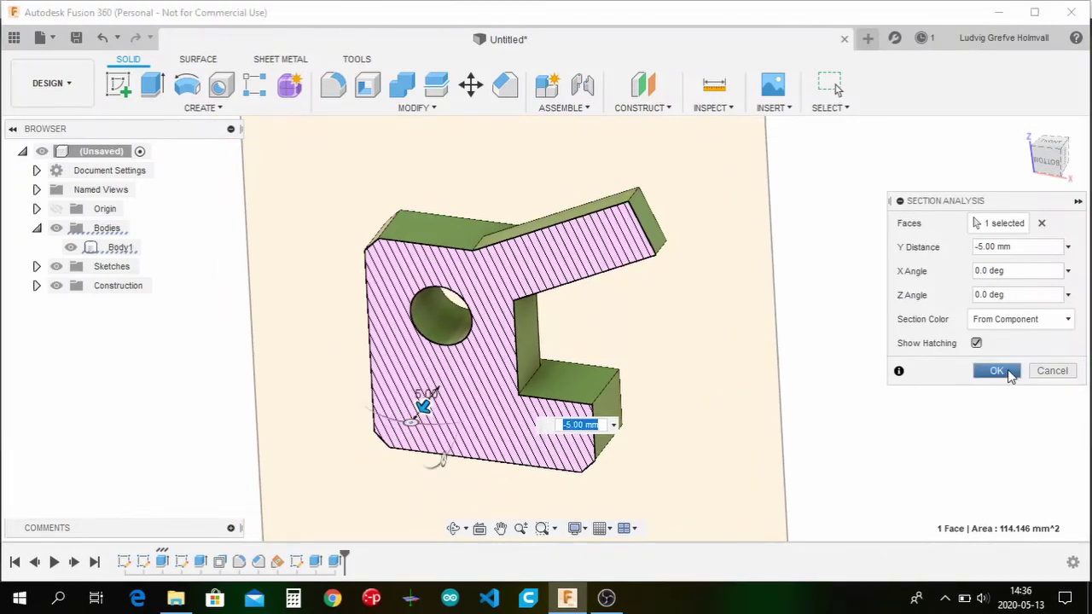
click(996, 370)
shift+middle_drag(588, 332, 427, 331)
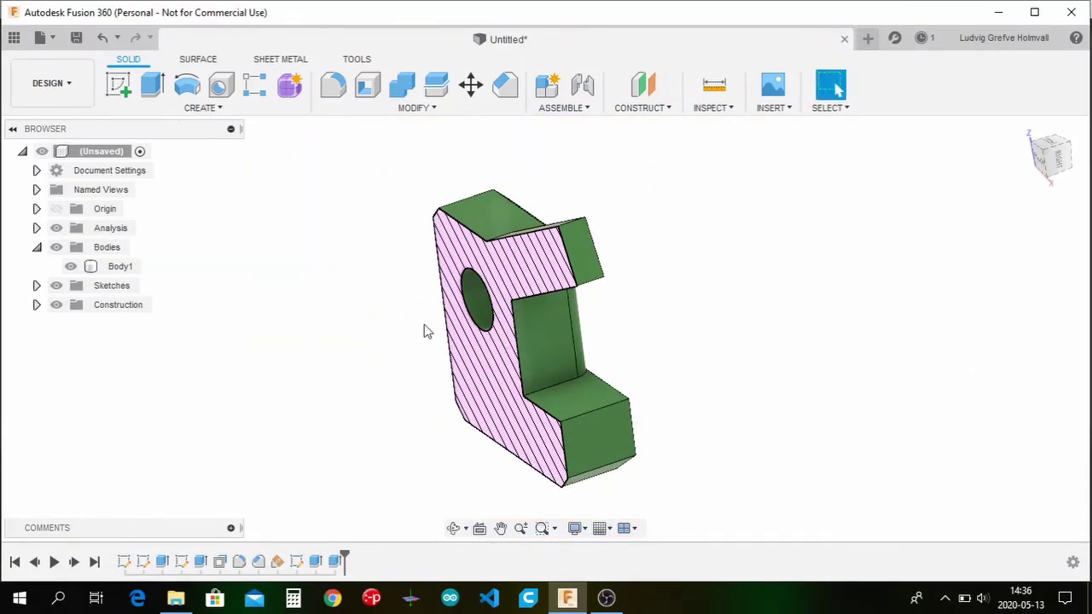
Toggle the visibility of the section analysis in the browser, leave it hidden, and collapse the Analysis folder
click(37, 228)
click(69, 247)
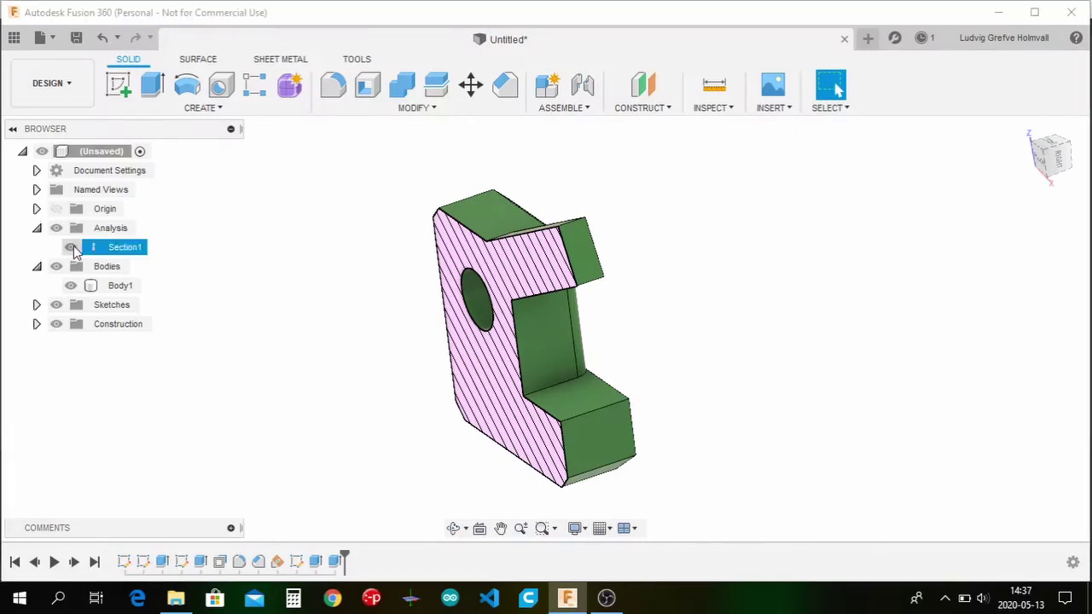
click(72, 248)
click(72, 247)
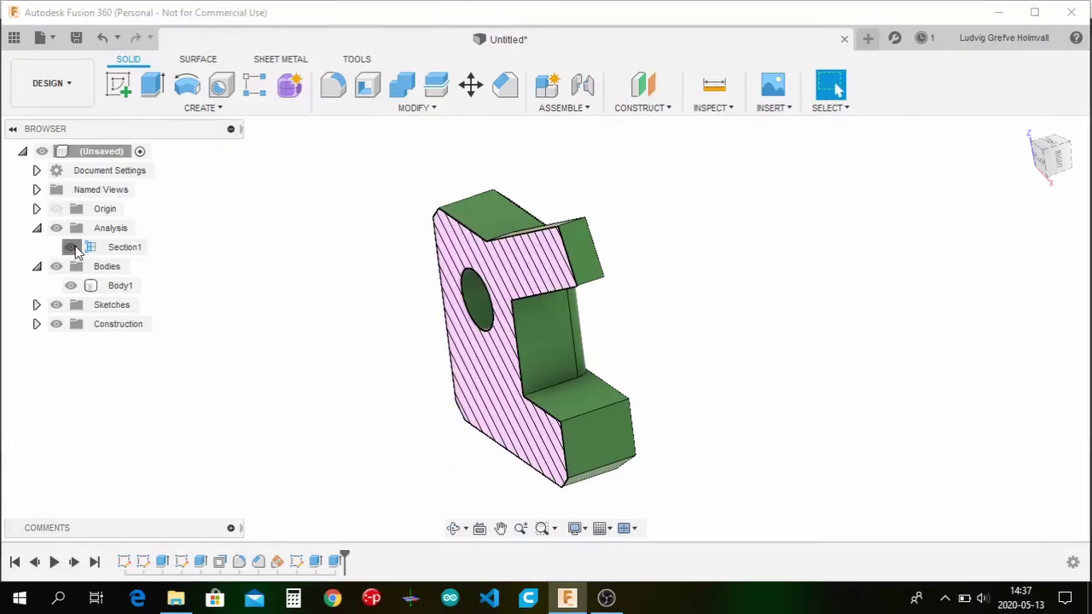
click(71, 247)
click(38, 228)
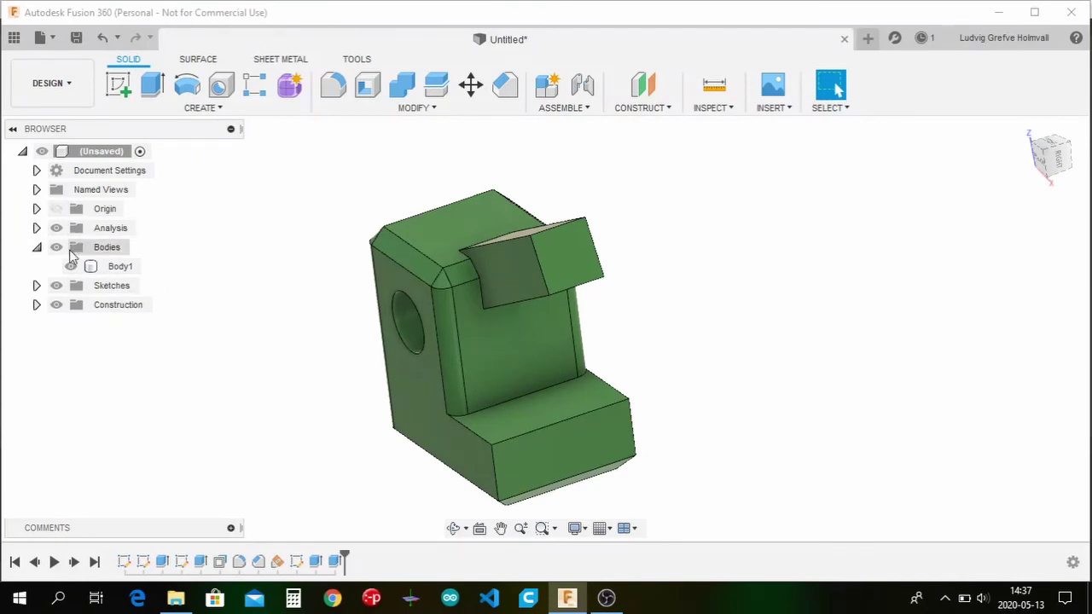
scroll(261, 313, down, 3)
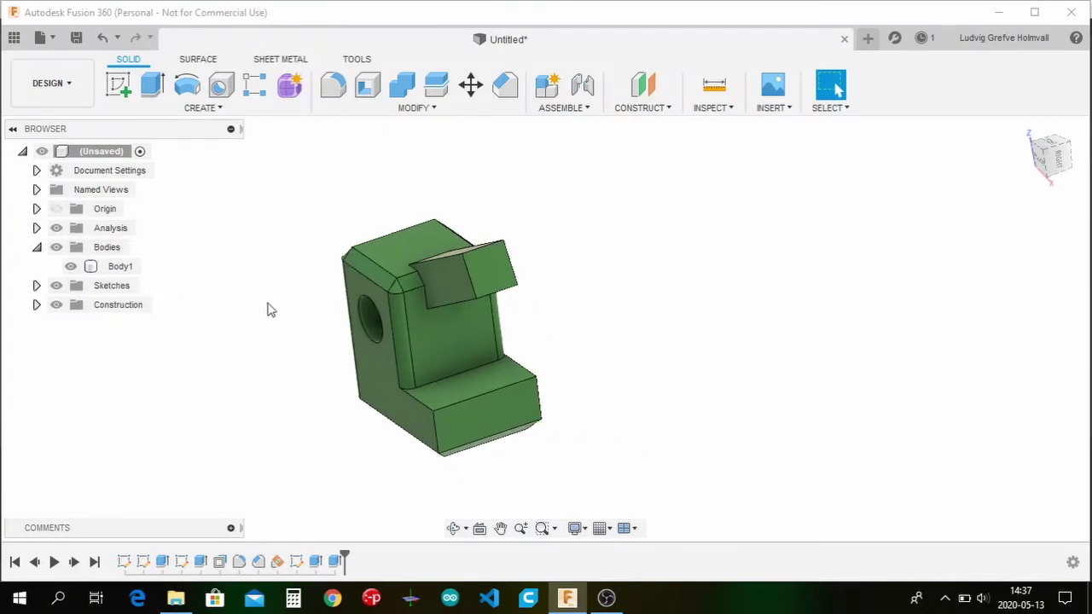
middle_drag(267, 309, 401, 256)
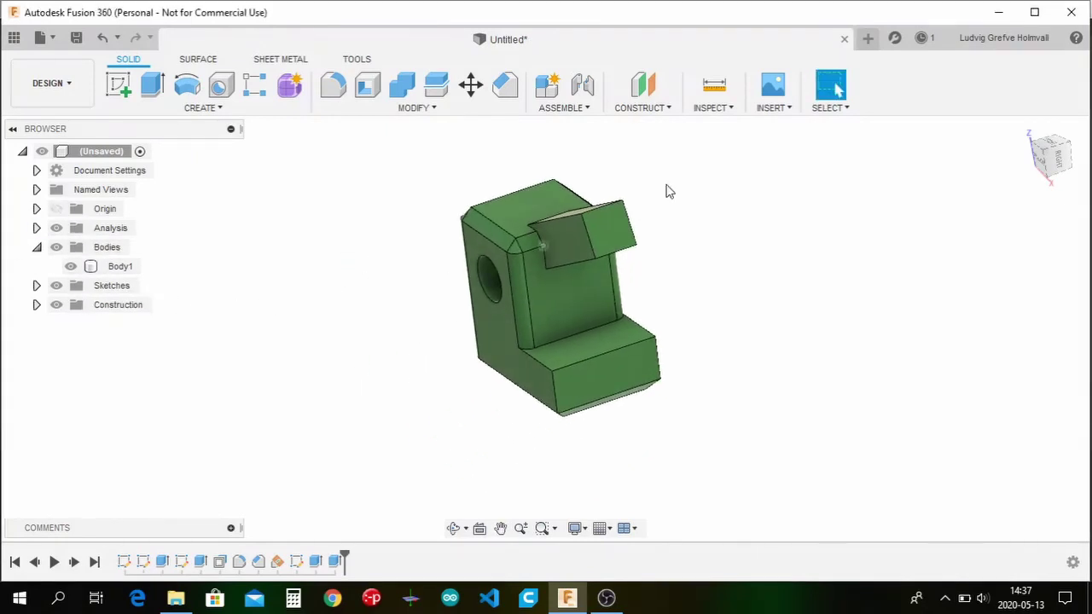
click(790, 109)
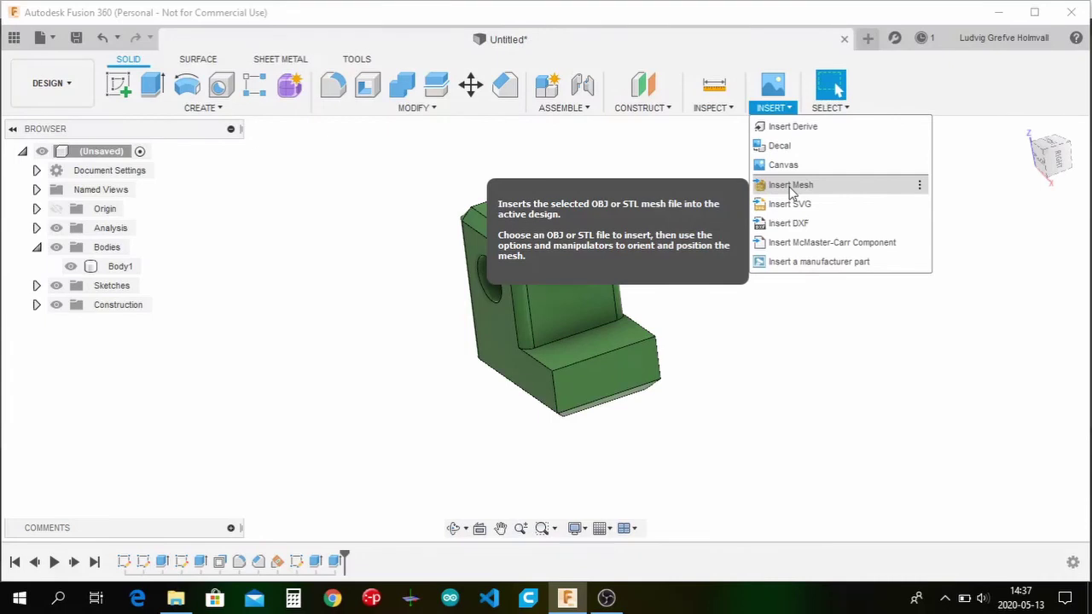
click(957, 152)
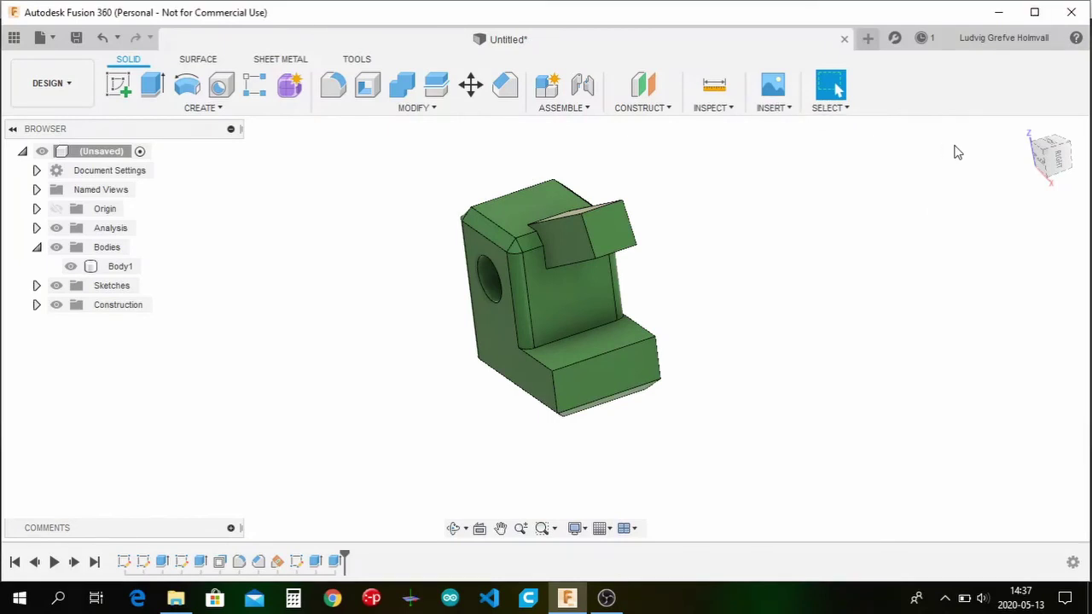
click(823, 108)
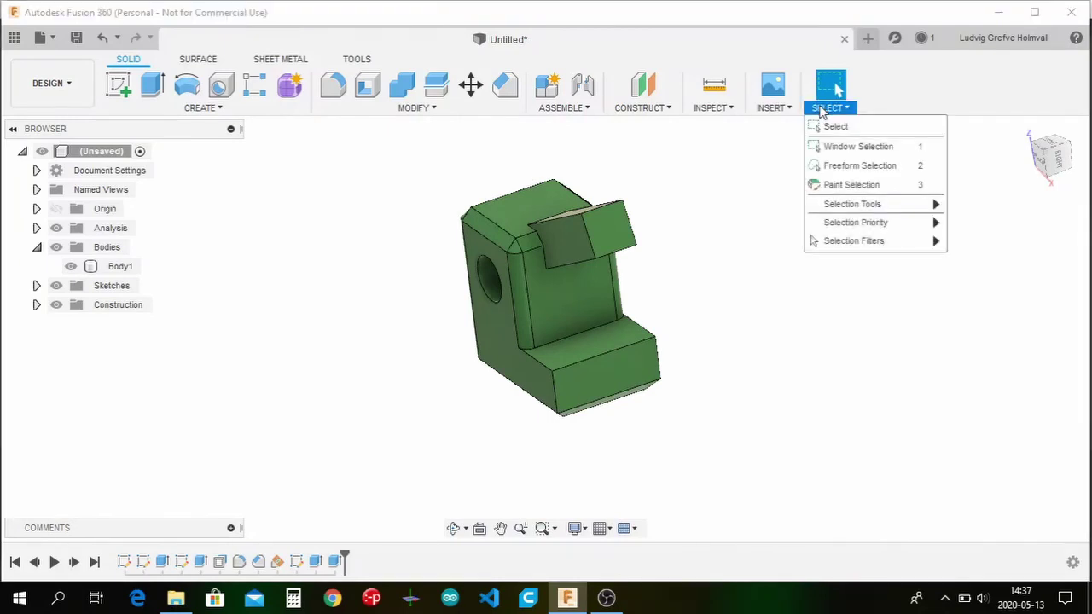
click(823, 108)
scroll(640, 299, down, 3)
middle_drag(639, 299, 682, 261)
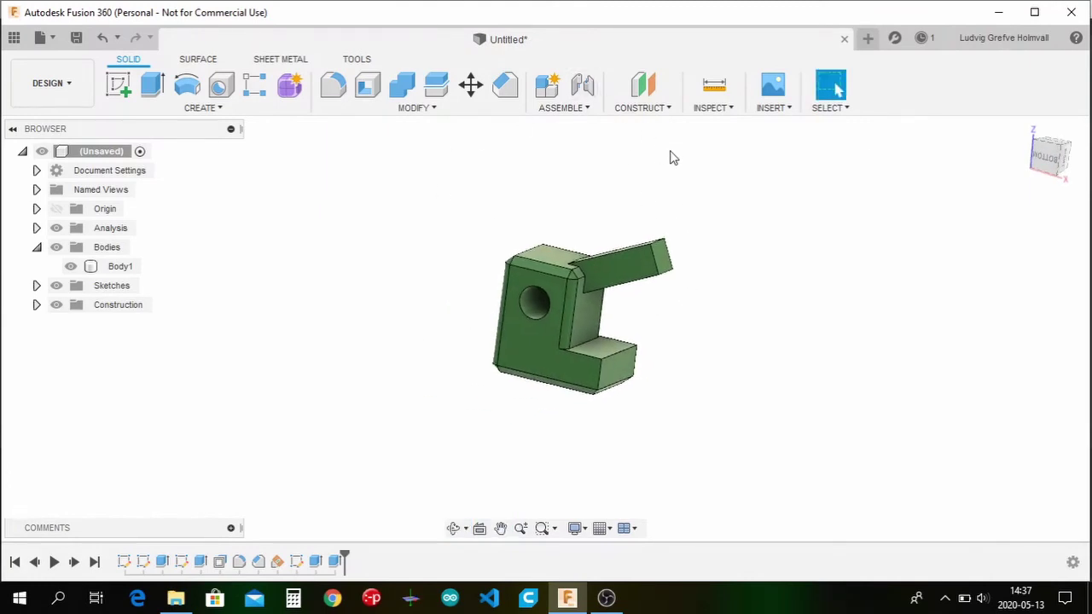